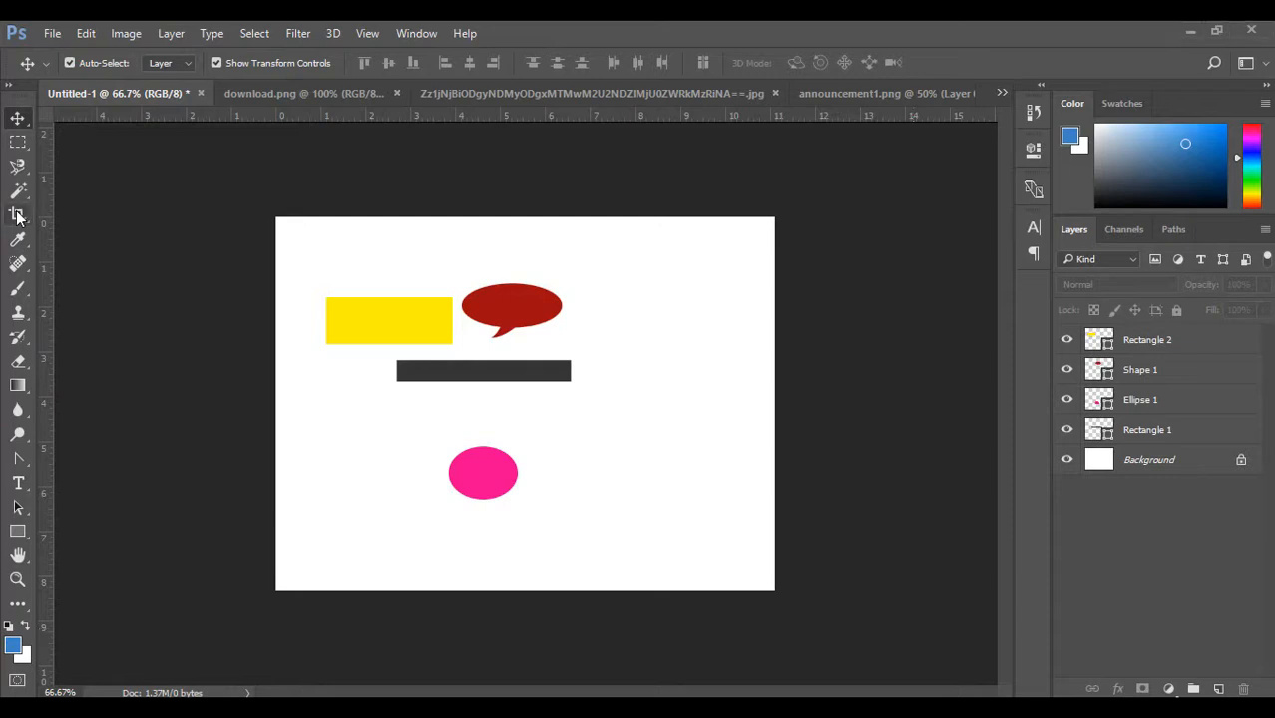
Step: Try to enlarge the white canvas evenly around its centre with the Crop tool, and undo the crop
{"action": "left_click", "coordinate": [19, 216]}
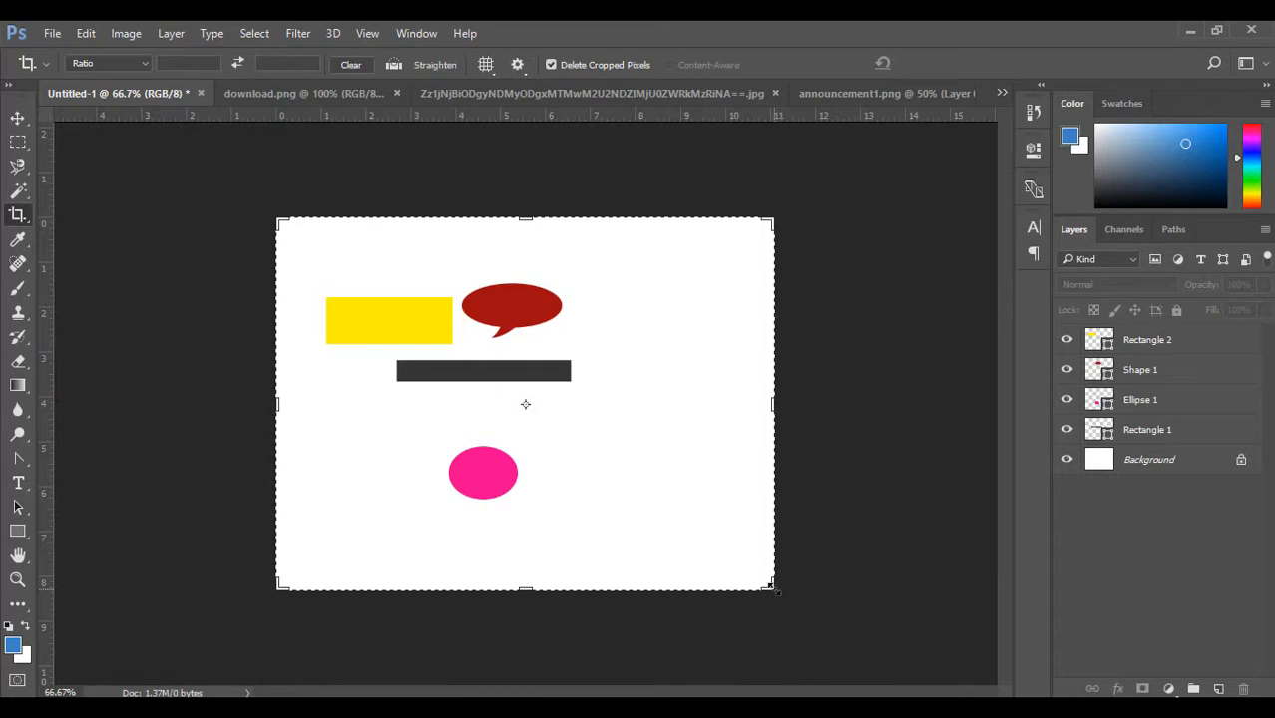
{"action": "left_click_drag", "start_coordinate": [773, 589], "coordinate": [869, 676]}
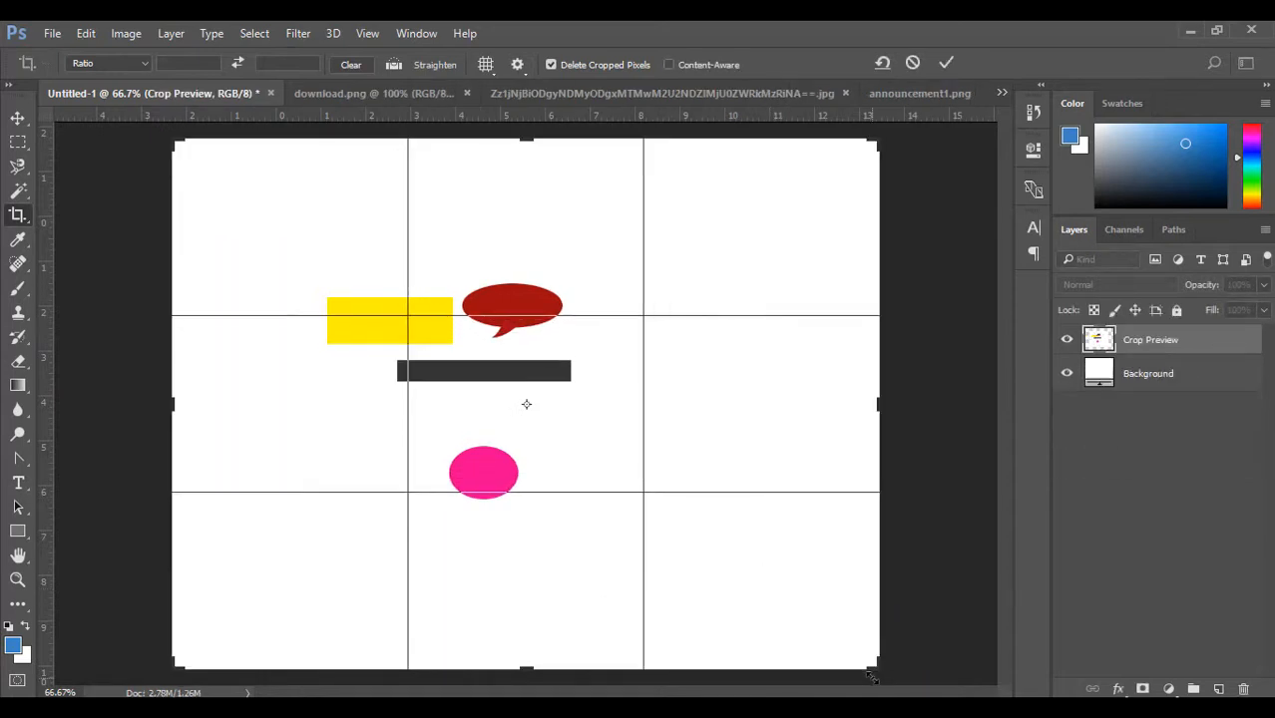
{"action": "key", "text": "Return"}
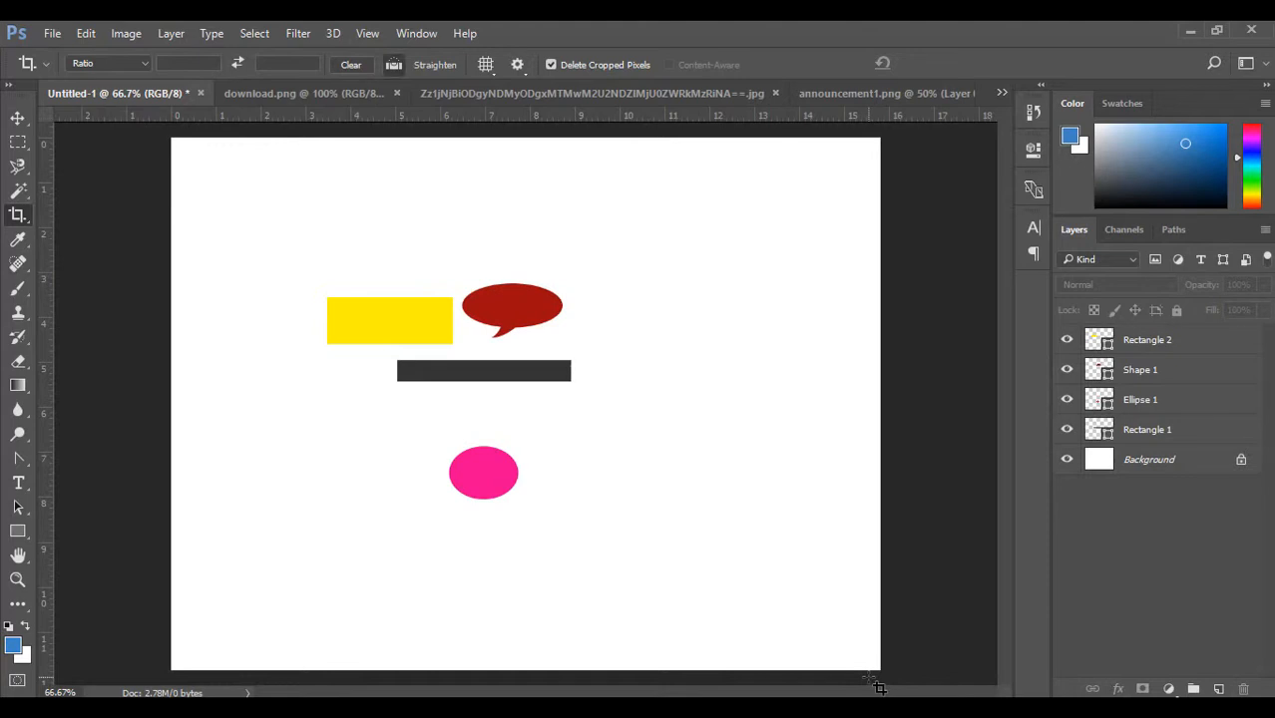
{"action": "key", "text": "ctrl+z"}
Step: Extend the canvas beyond its right and bottom edges with the Crop tool to about 1282 by 855 px
{"action": "left_click", "coordinate": [763, 537]}
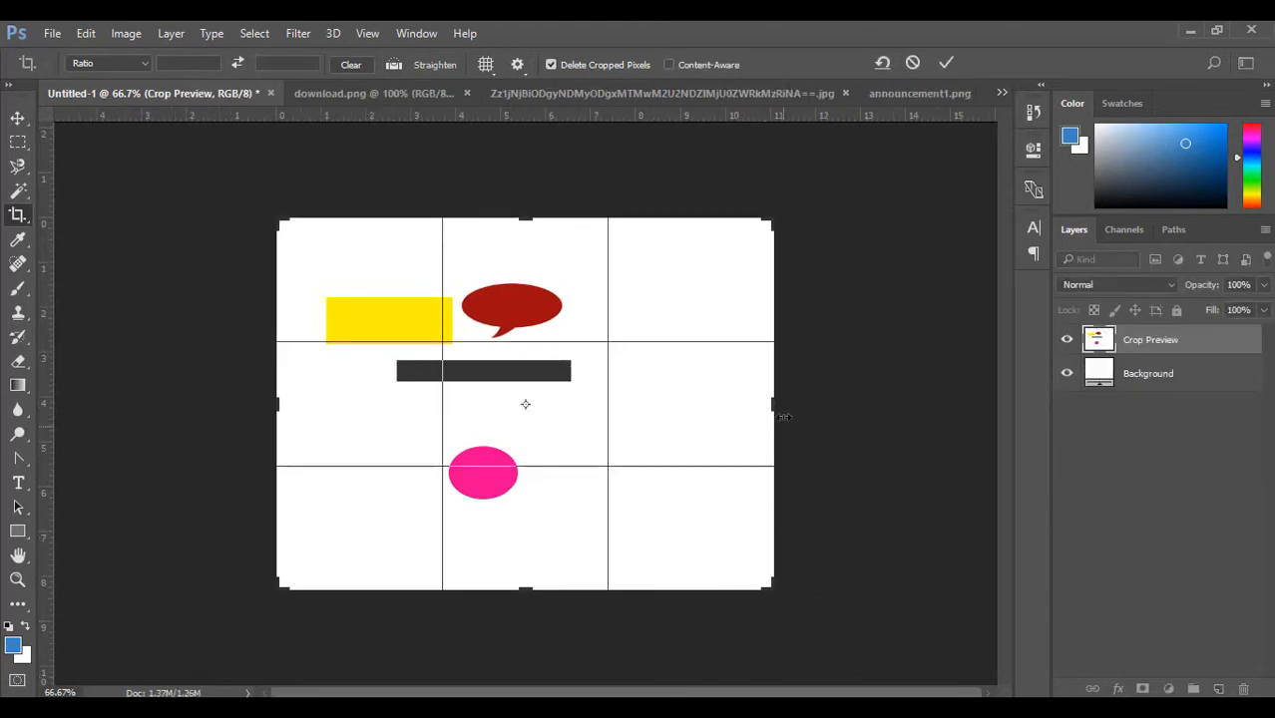
{"action": "left_click_drag", "start_coordinate": [778, 405], "coordinate": [926, 405]}
{"action": "left_click_drag", "start_coordinate": [525, 590], "coordinate": [539, 671]}
{"action": "key", "text": "Return"}
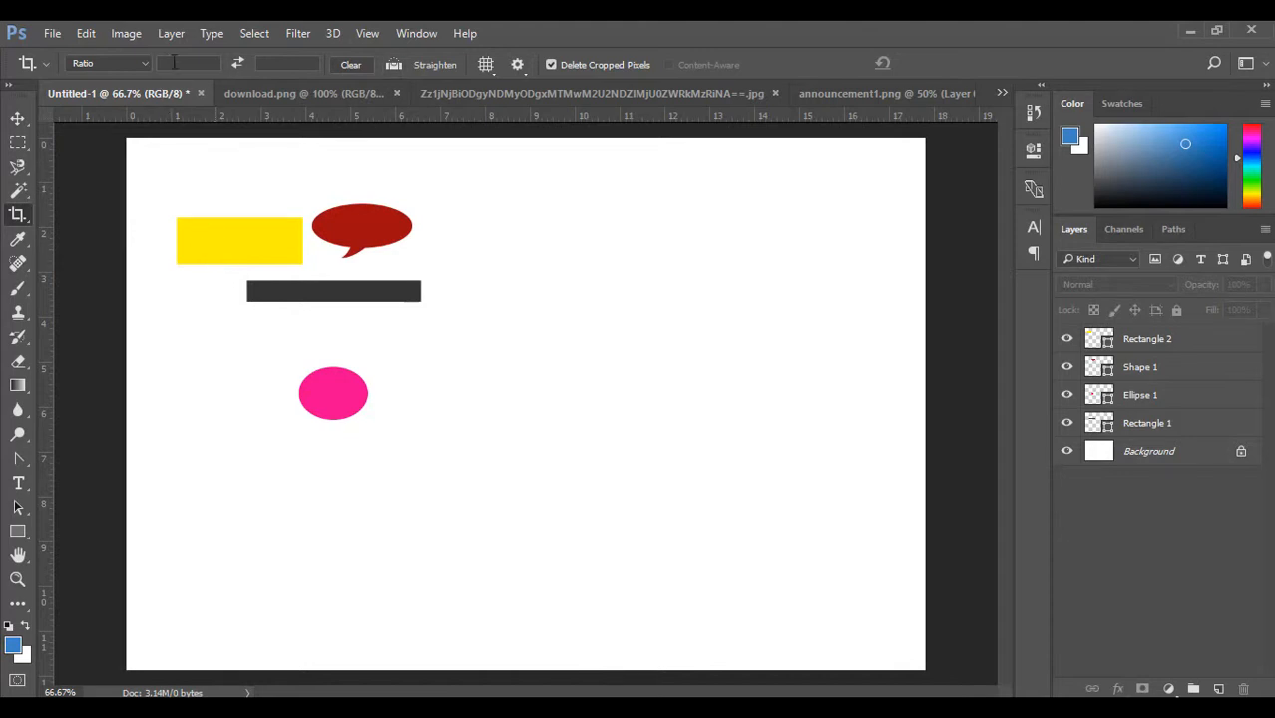
Step: Resize the image to a width of 800 pixels and a height of 600 pixels
{"action": "left_click", "coordinate": [126, 34]}
{"action": "left_click", "coordinate": [171, 167]}
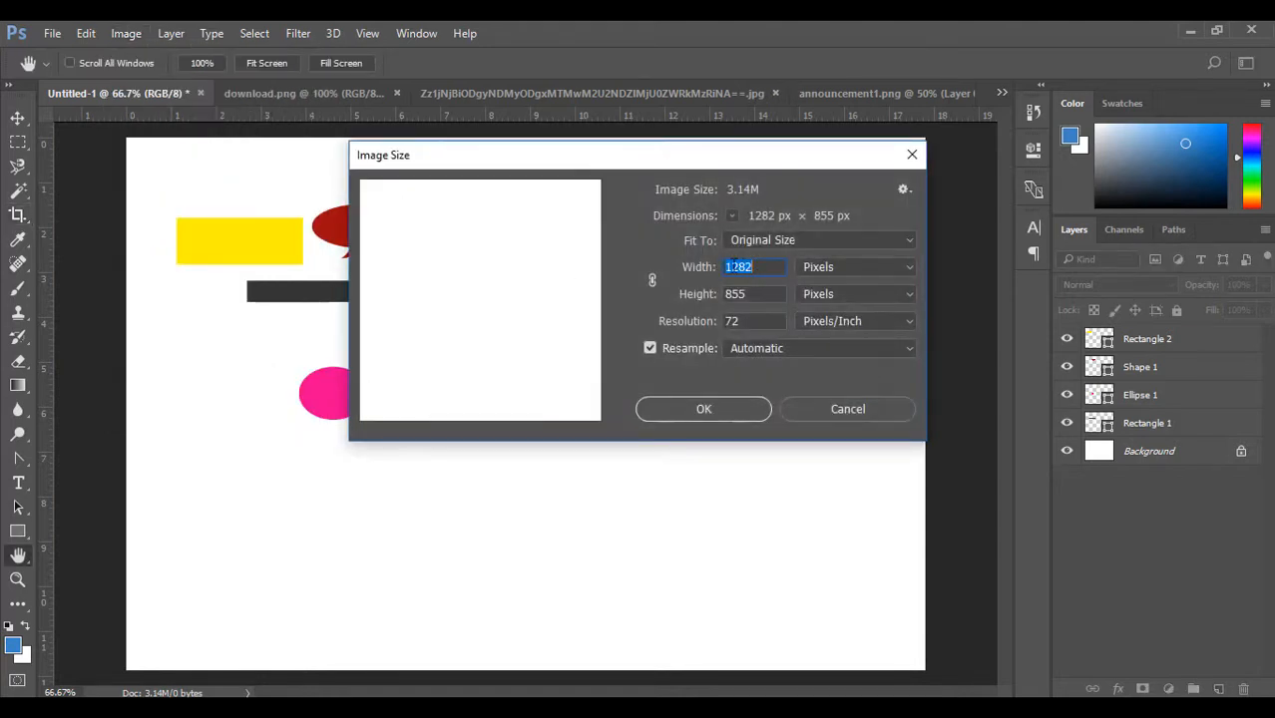
{"action": "left_click", "coordinate": [747, 265]}
{"action": "left_click_drag", "start_coordinate": [756, 267], "coordinate": [720, 272]}
{"action": "type", "text": "800"}
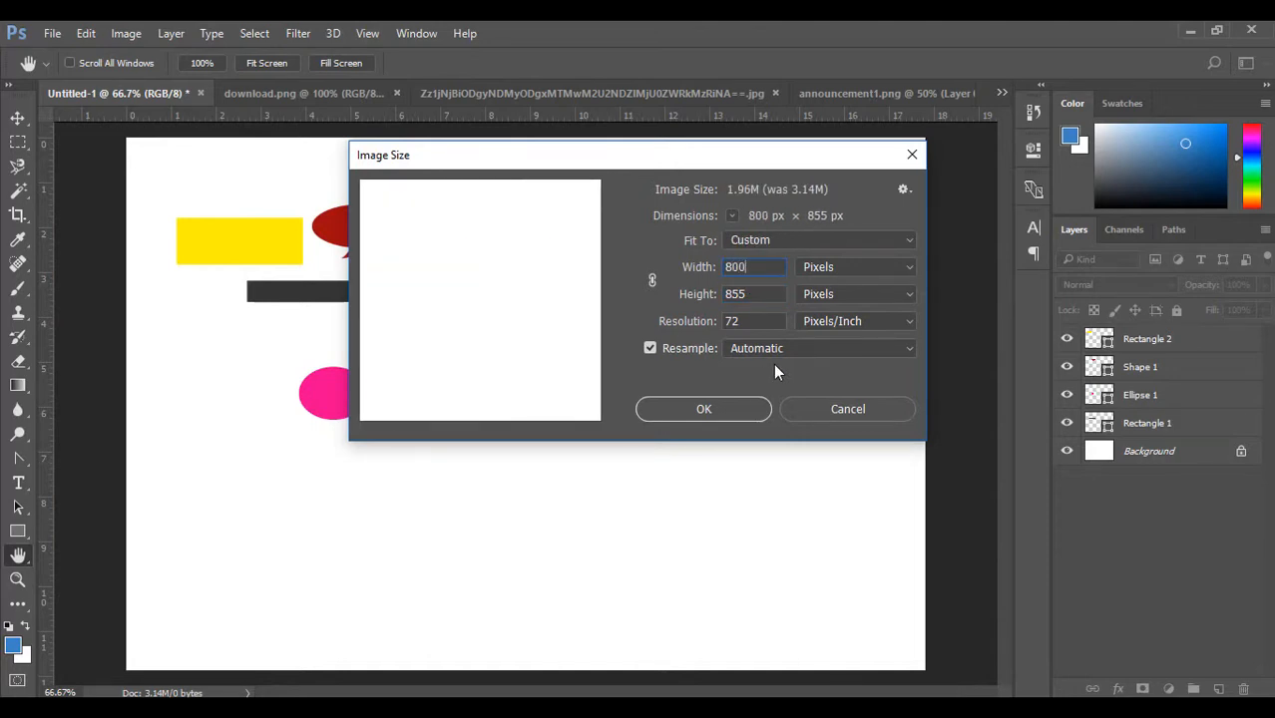
{"action": "left_click_drag", "start_coordinate": [758, 300], "coordinate": [684, 309]}
{"action": "type", "text": "600"}
{"action": "key", "text": "Return"}
Step: Crop announcement1.png down to the dark "OUR NEW SITE IS LIVE!" banner
{"action": "key", "text": "c"}
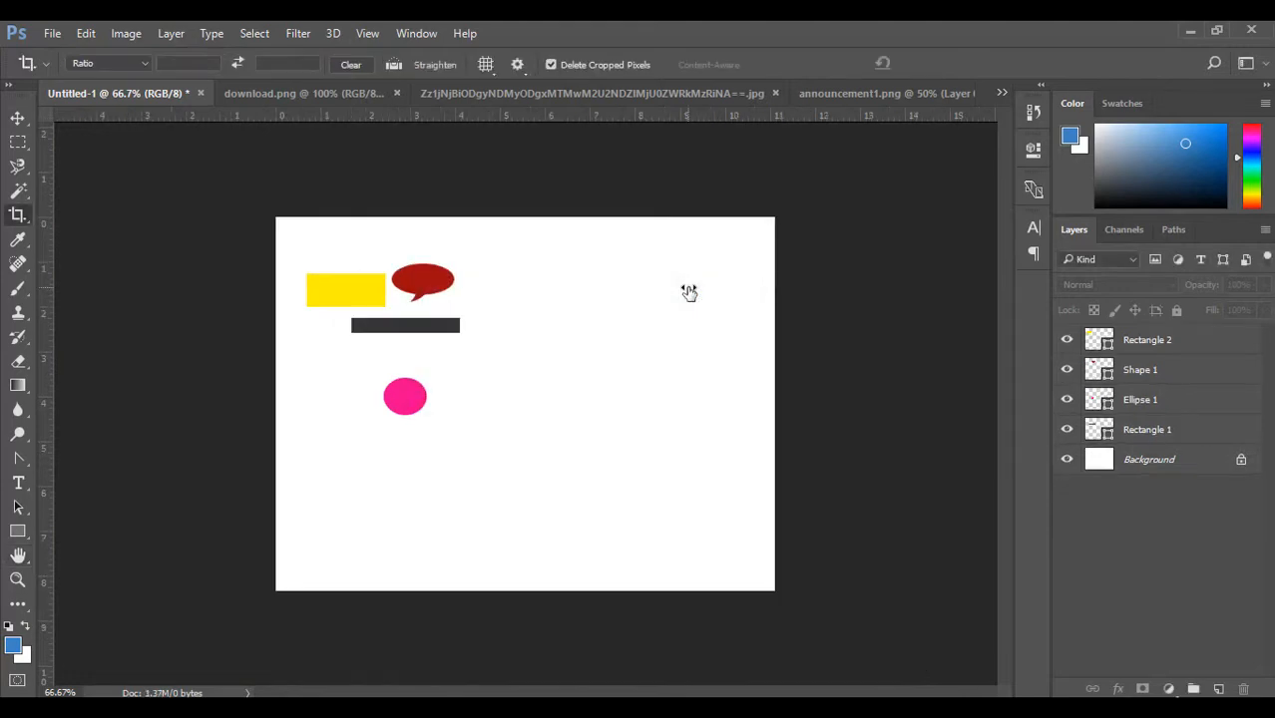
{"action": "left_click", "coordinate": [613, 93]}
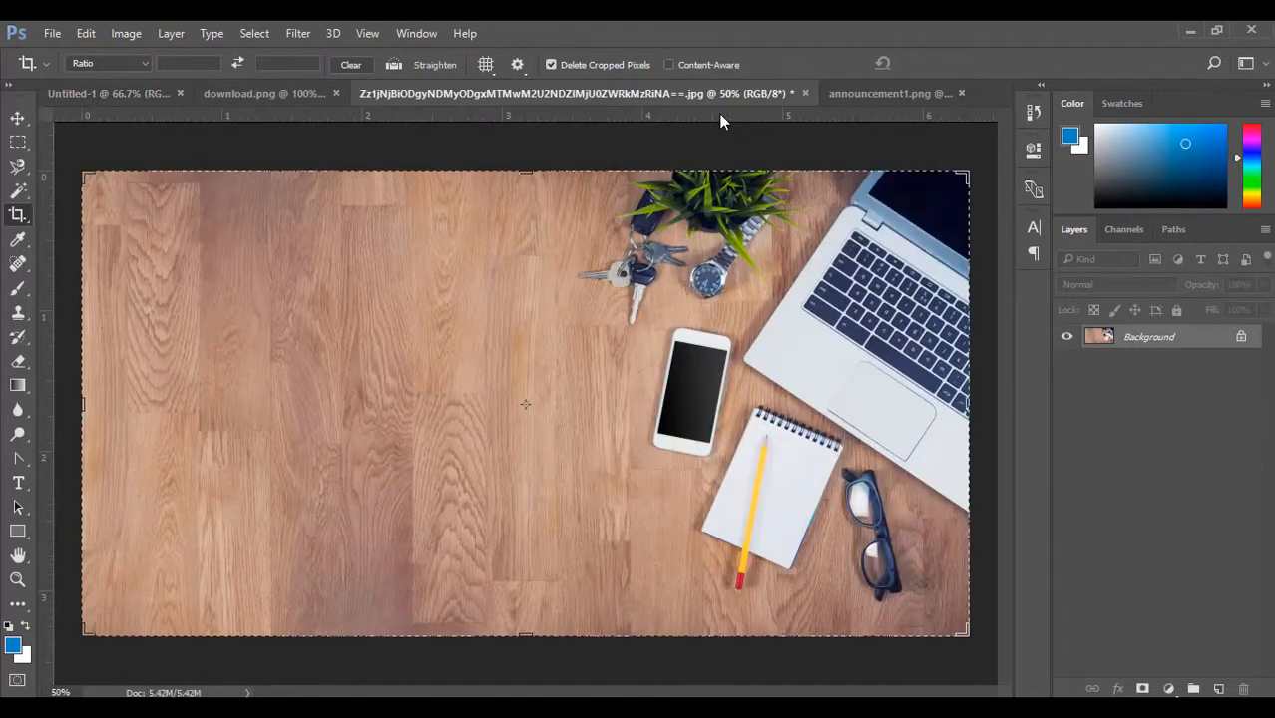
{"action": "left_click", "coordinate": [878, 94]}
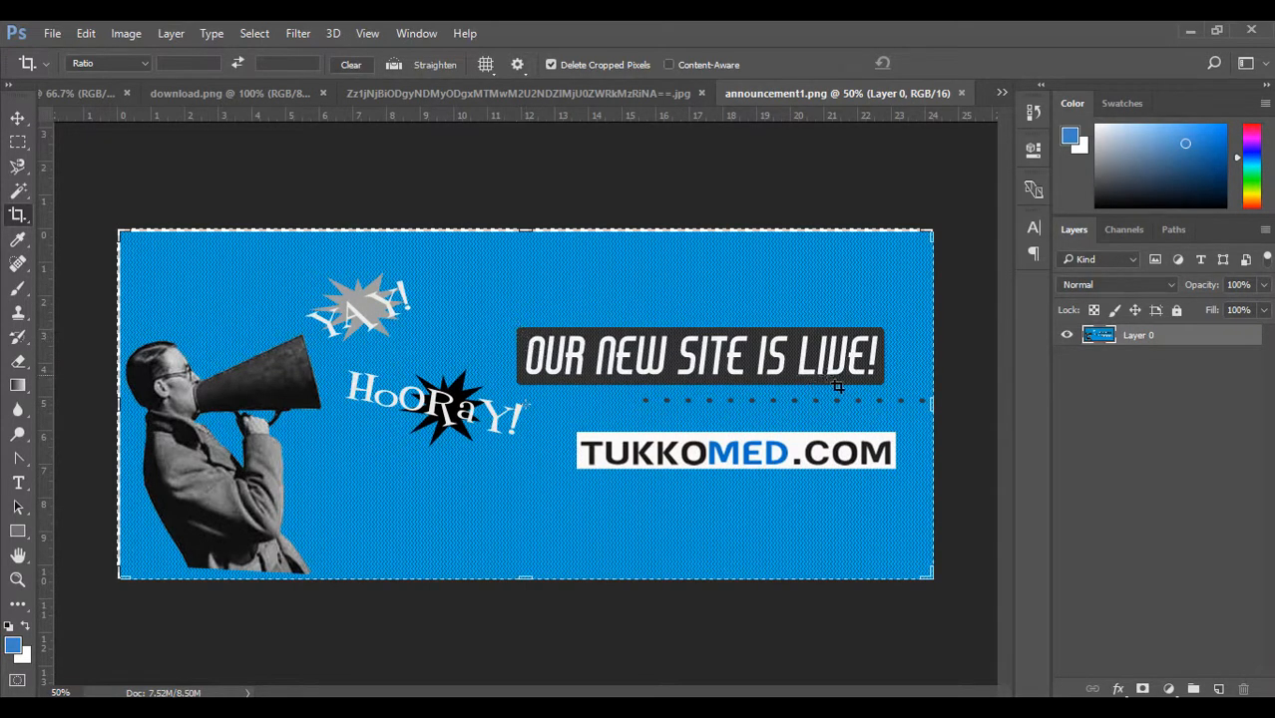
{"action": "key", "text": "ctrl+plus"}
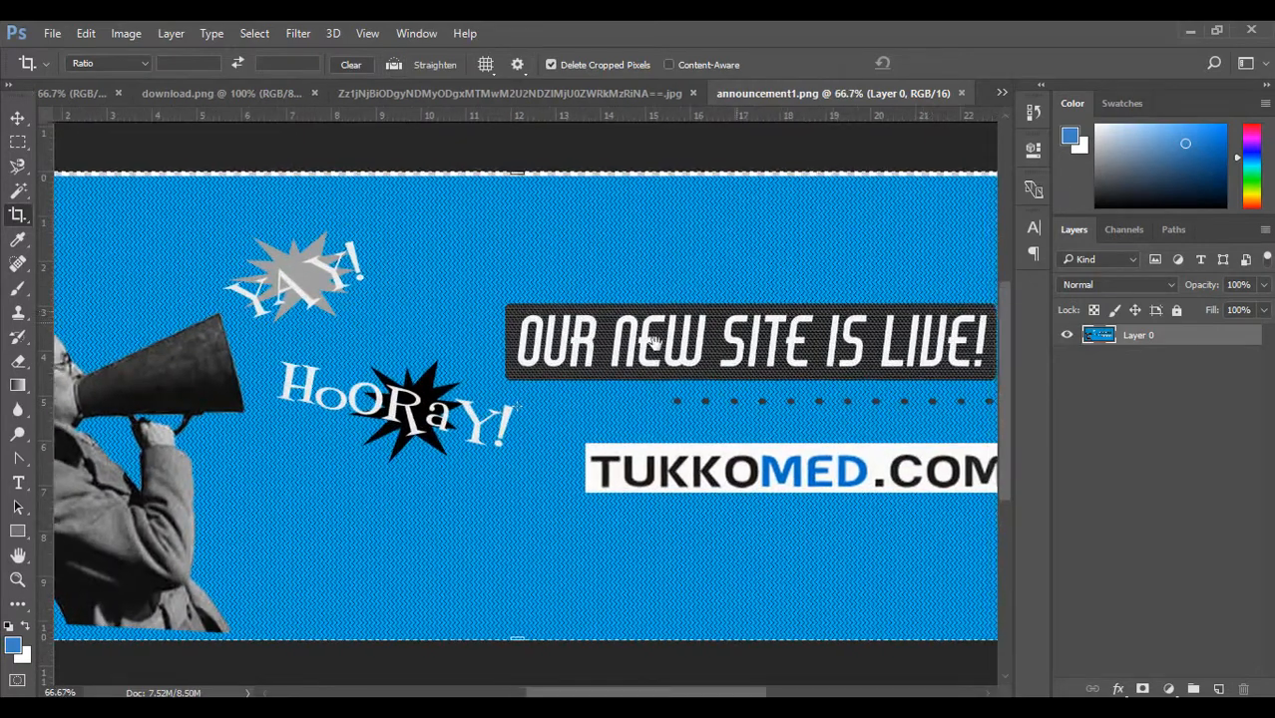
{"action": "left_click_drag", "start_coordinate": [654, 341], "coordinate": [697, 370]}
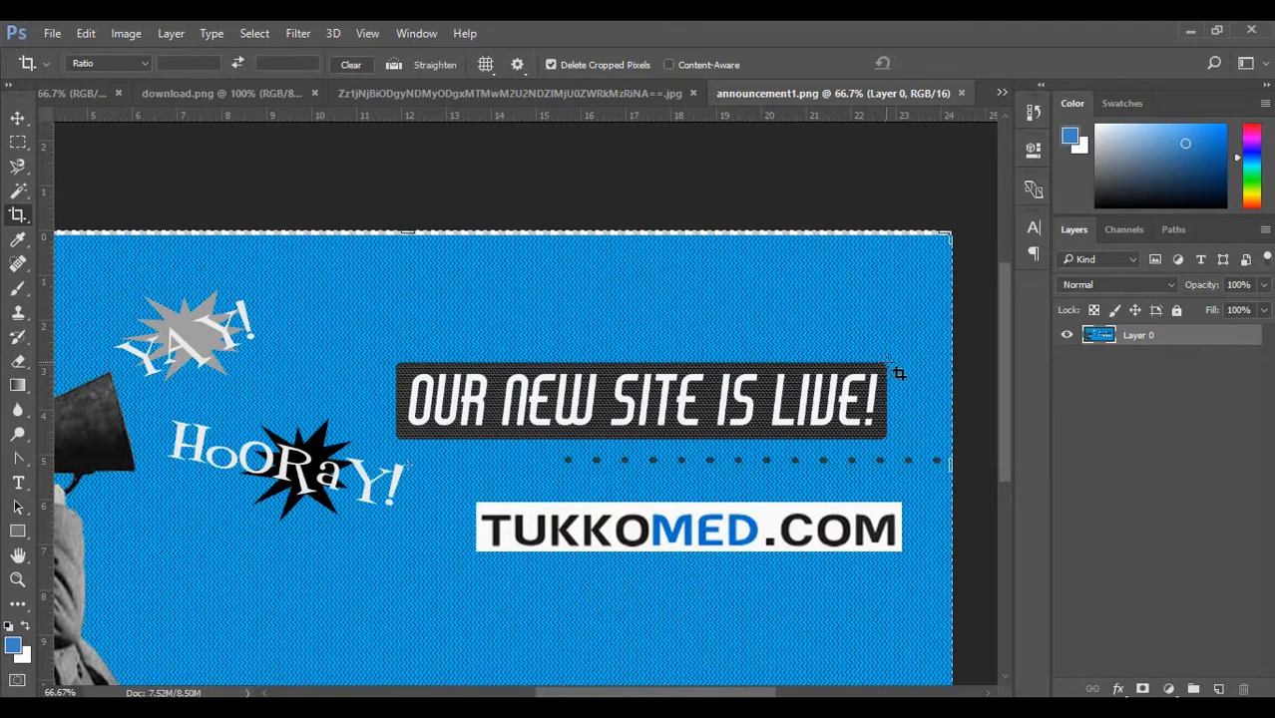
{"action": "left_click_drag", "start_coordinate": [897, 374], "coordinate": [406, 450]}
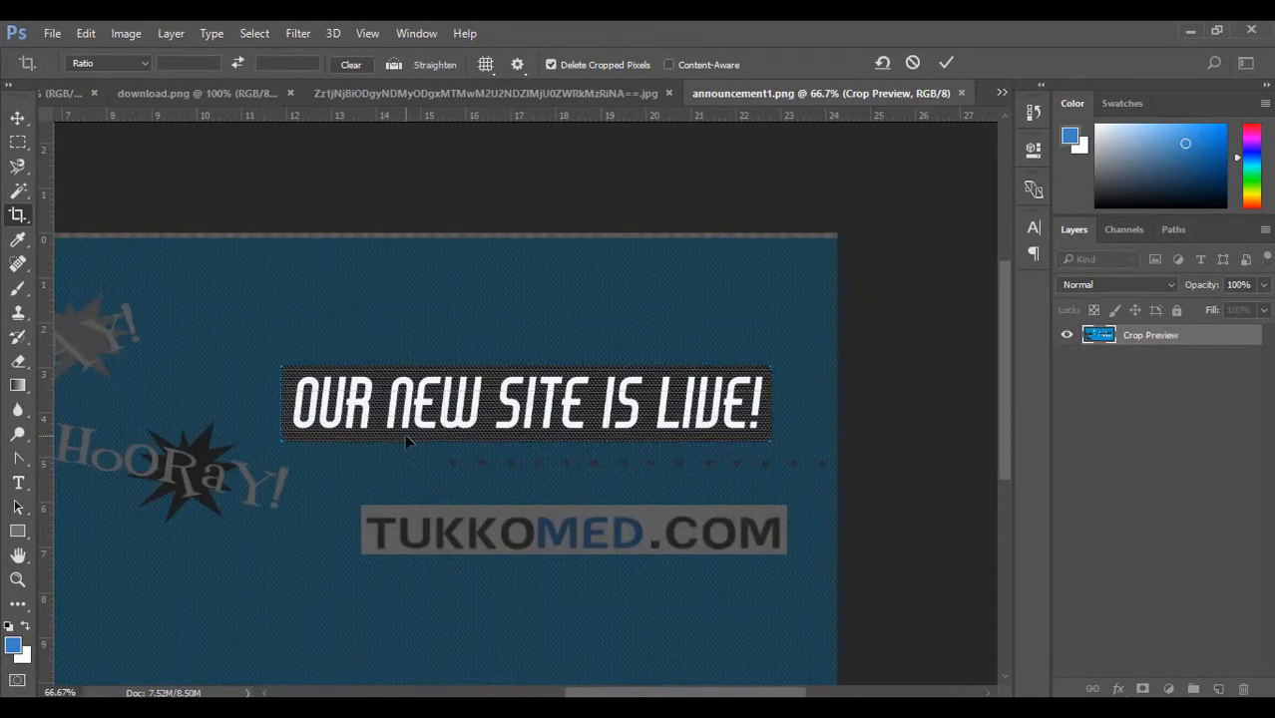
{"action": "key", "text": "Return"}
Step: Float announcement1.png in its own window and copy the cropped banner onto the wooden desk photo, accepting the colour conversion
{"action": "right_click", "coordinate": [731, 91]}
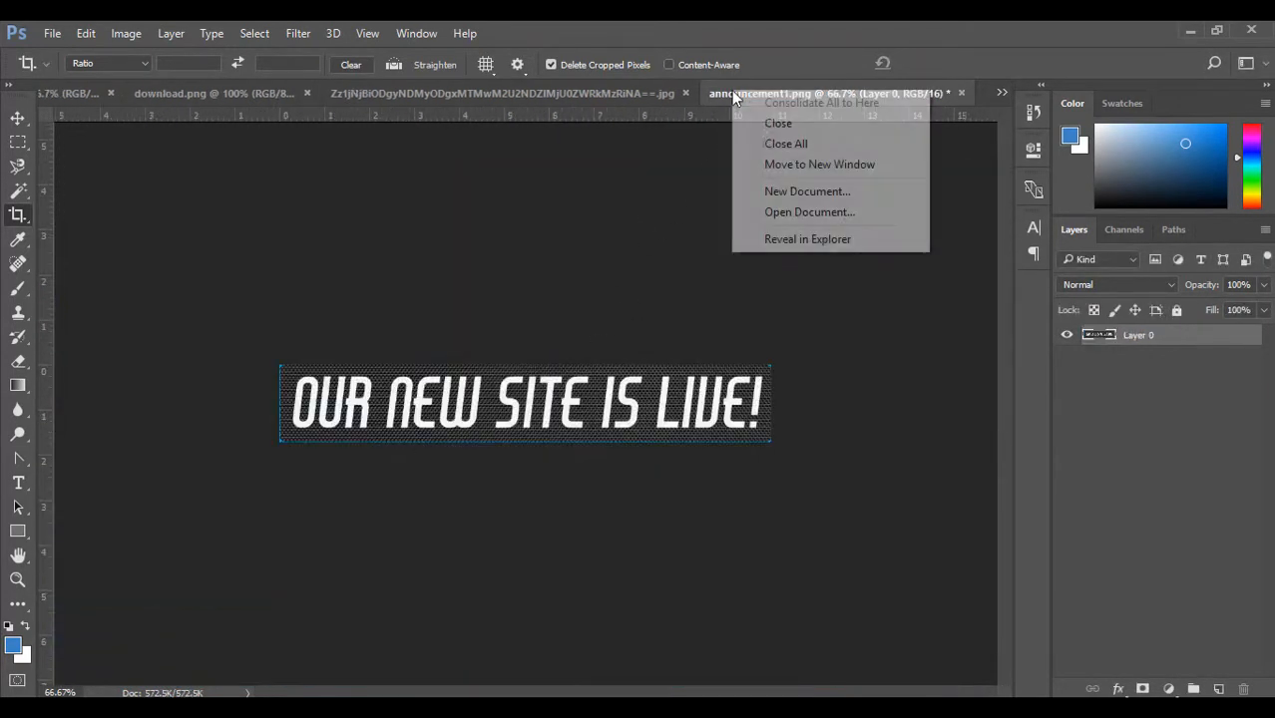
{"action": "left_click", "coordinate": [781, 165]}
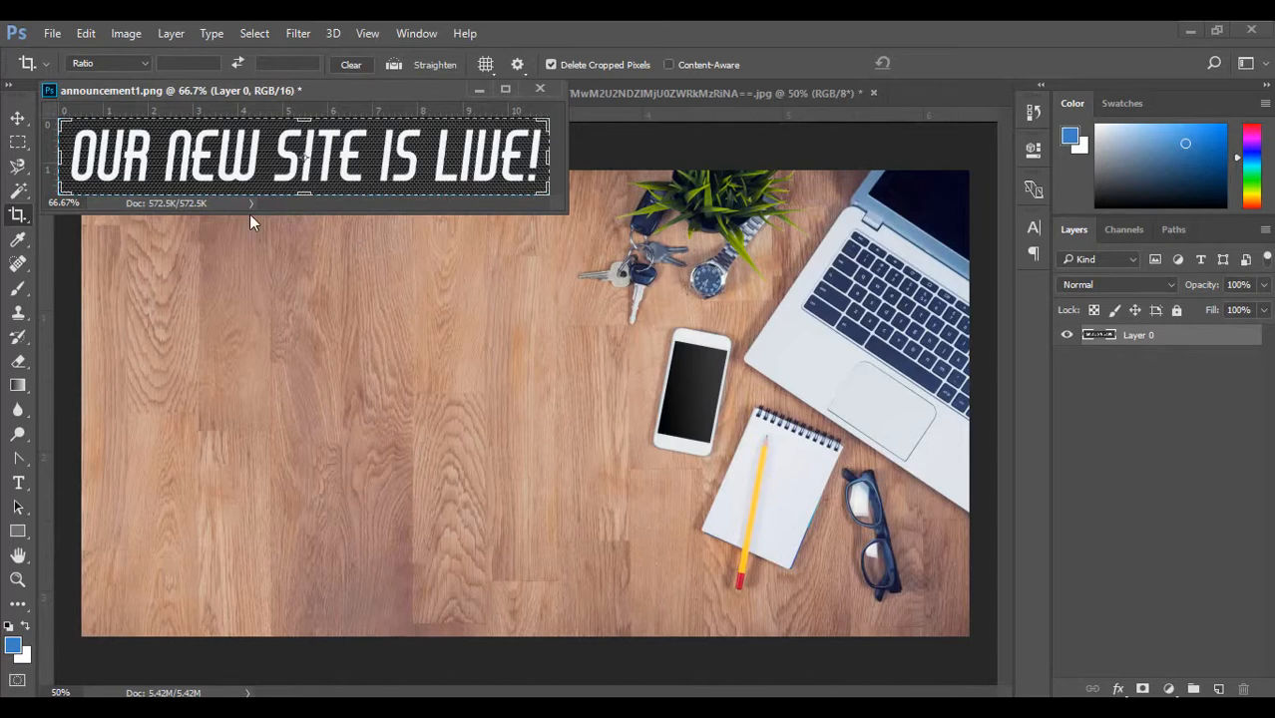
{"action": "key", "text": "v"}
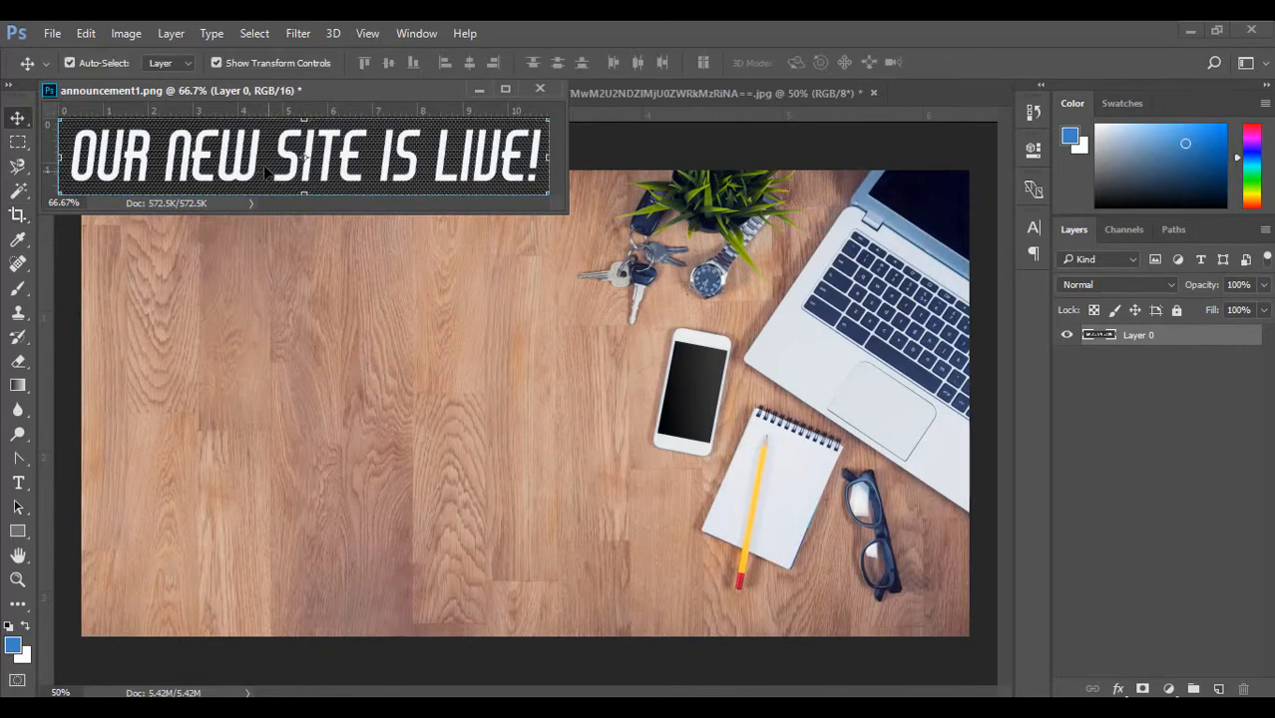
{"action": "left_click_drag", "start_coordinate": [251, 162], "coordinate": [323, 378]}
{"action": "left_click", "coordinate": [603, 306]}
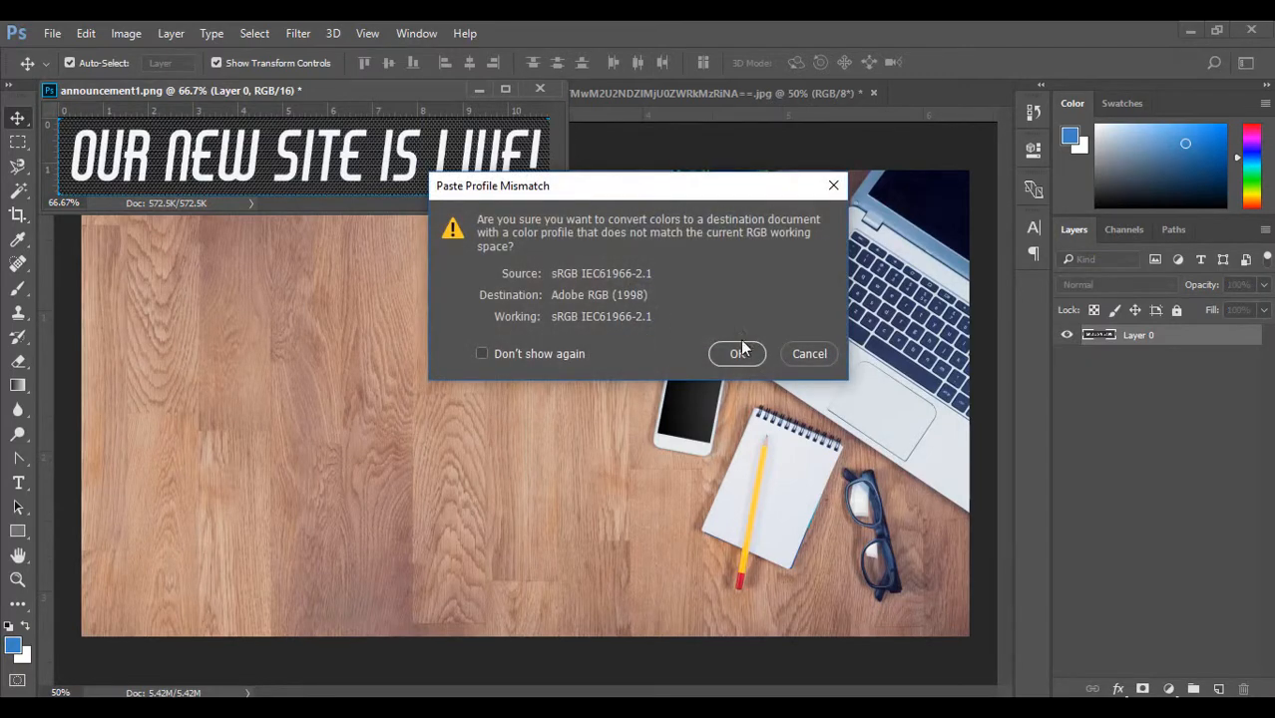
{"action": "left_click", "coordinate": [731, 349]}
{"action": "left_click", "coordinate": [478, 89]}
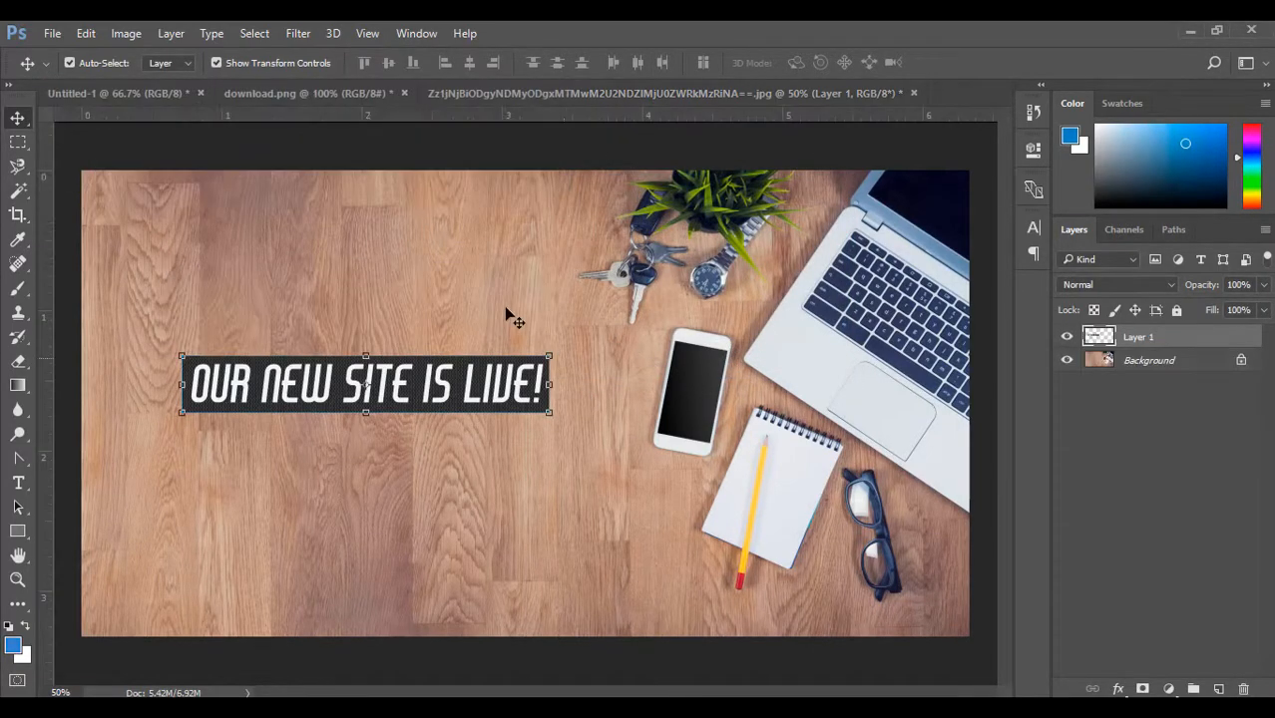
Step: Scale up the "OUR NEW SITE IS LIVE!" banner and place it on the upper empty wood area beside the keys
{"action": "left_click_drag", "start_coordinate": [554, 361], "coordinate": [531, 286]}
{"action": "key", "text": "Return"}
{"action": "left_click", "coordinate": [554, 429]}
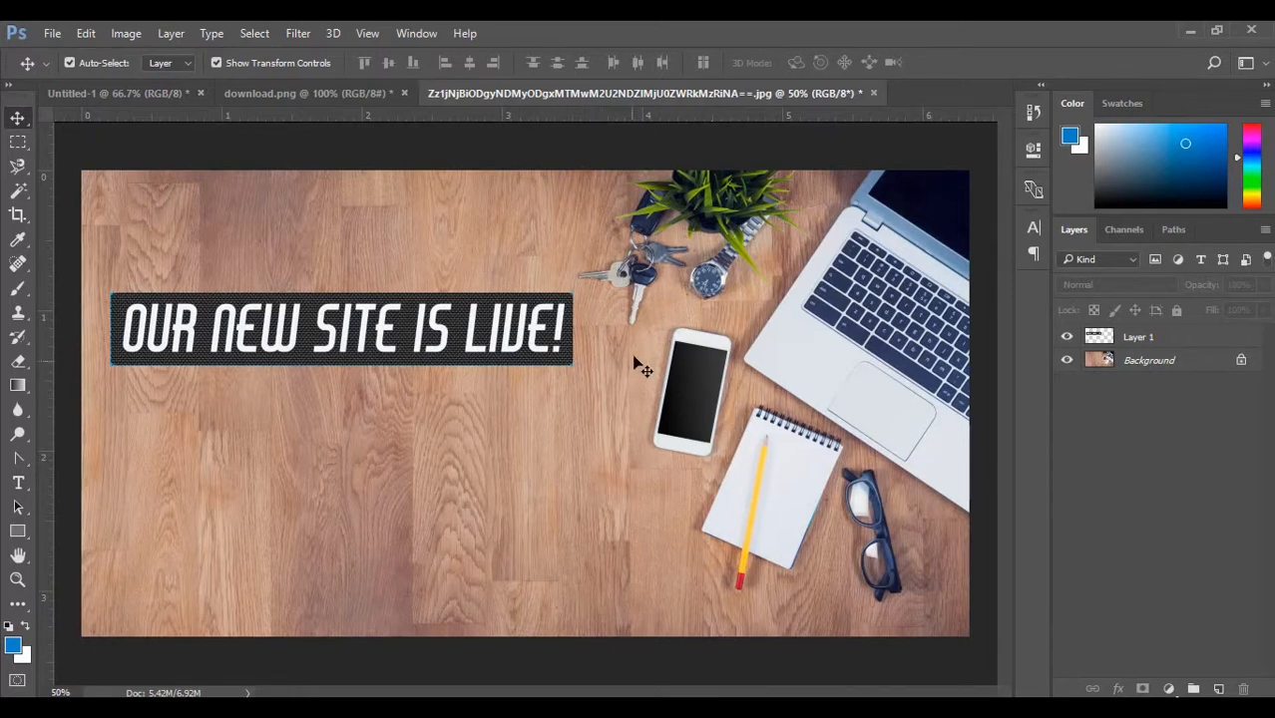
Step: Sample the green of the plant's leaf in the desk photo as the foreground colour with the Eyedropper
{"action": "left_click", "coordinate": [239, 94]}
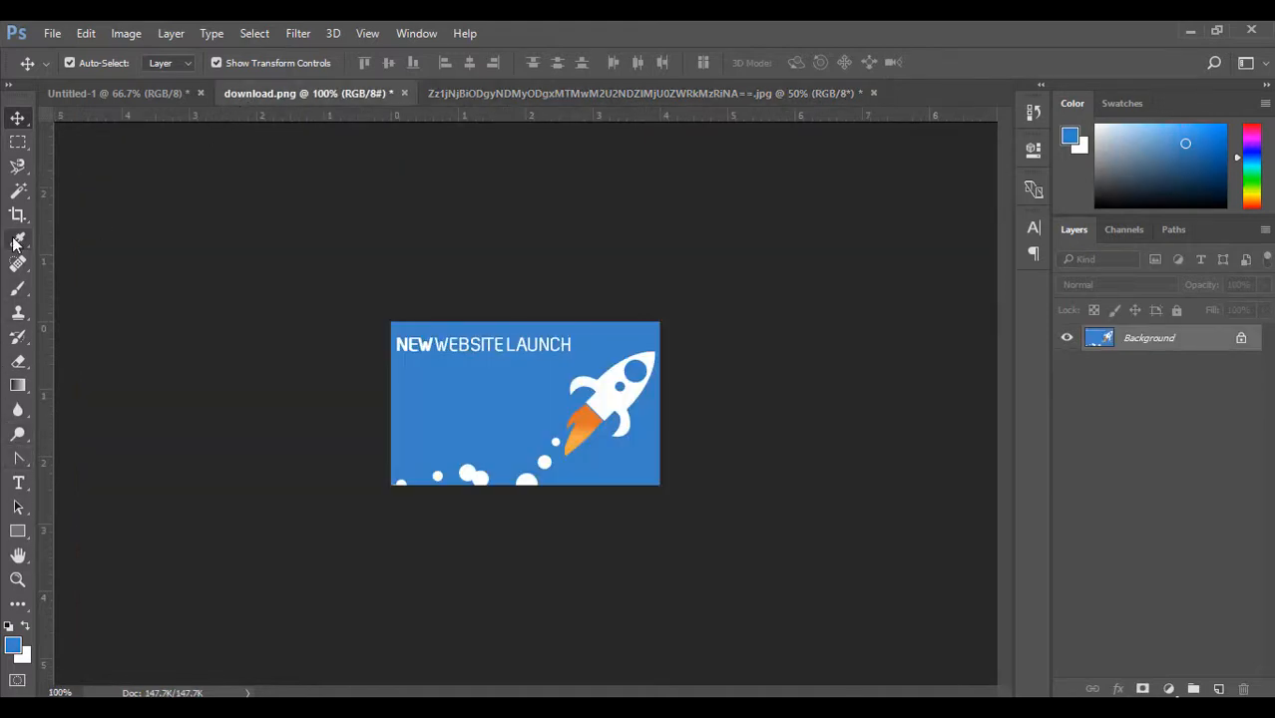
{"action": "left_click", "coordinate": [577, 93]}
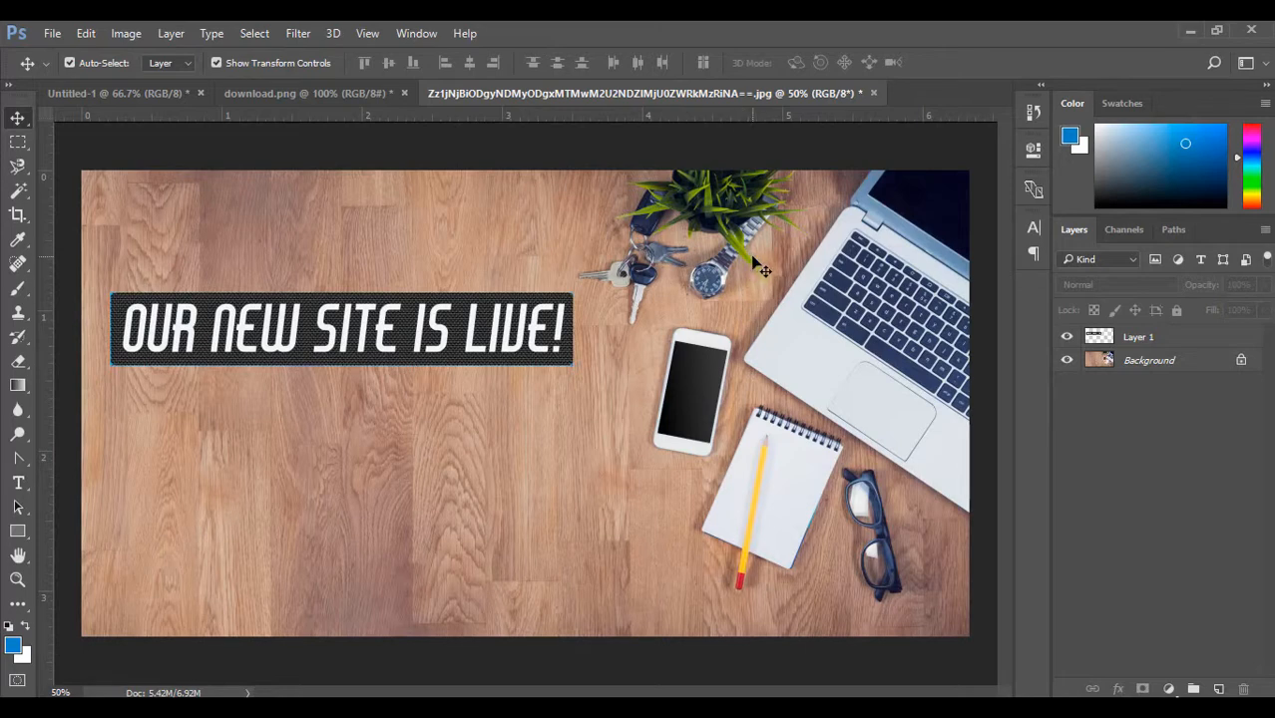
{"action": "left_click", "coordinate": [1169, 340]}
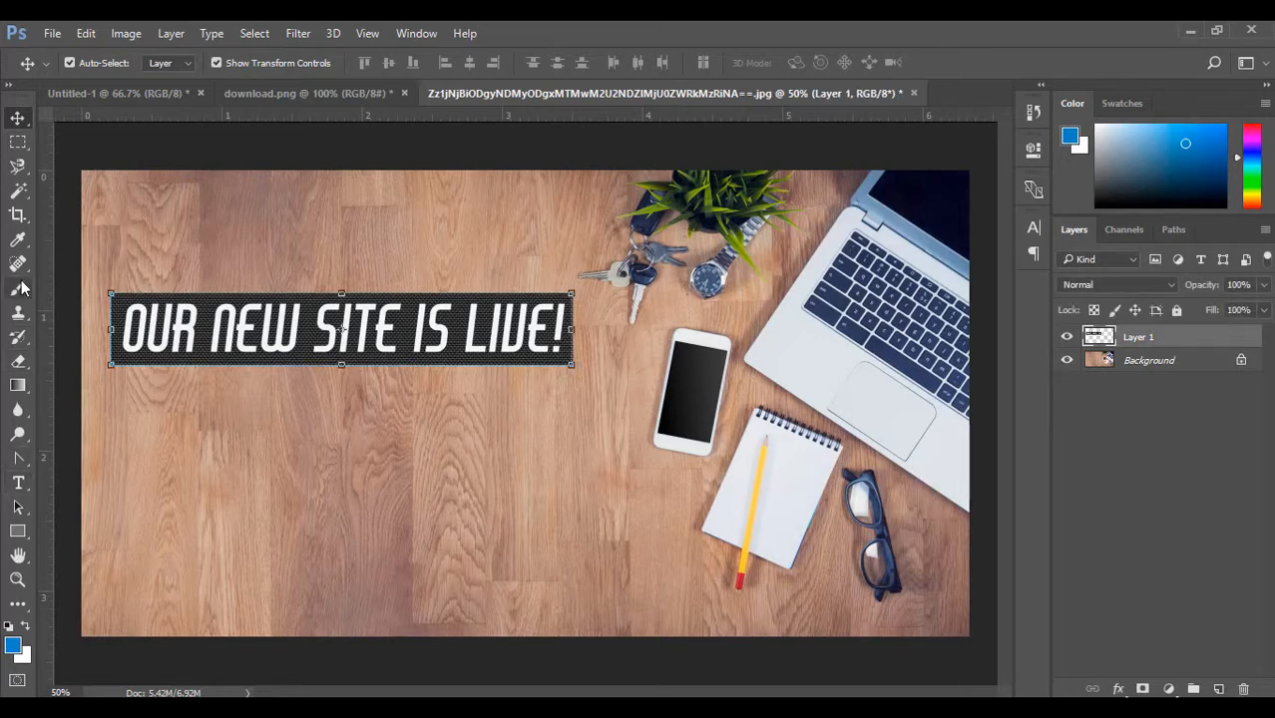
{"action": "left_click", "coordinate": [19, 241]}
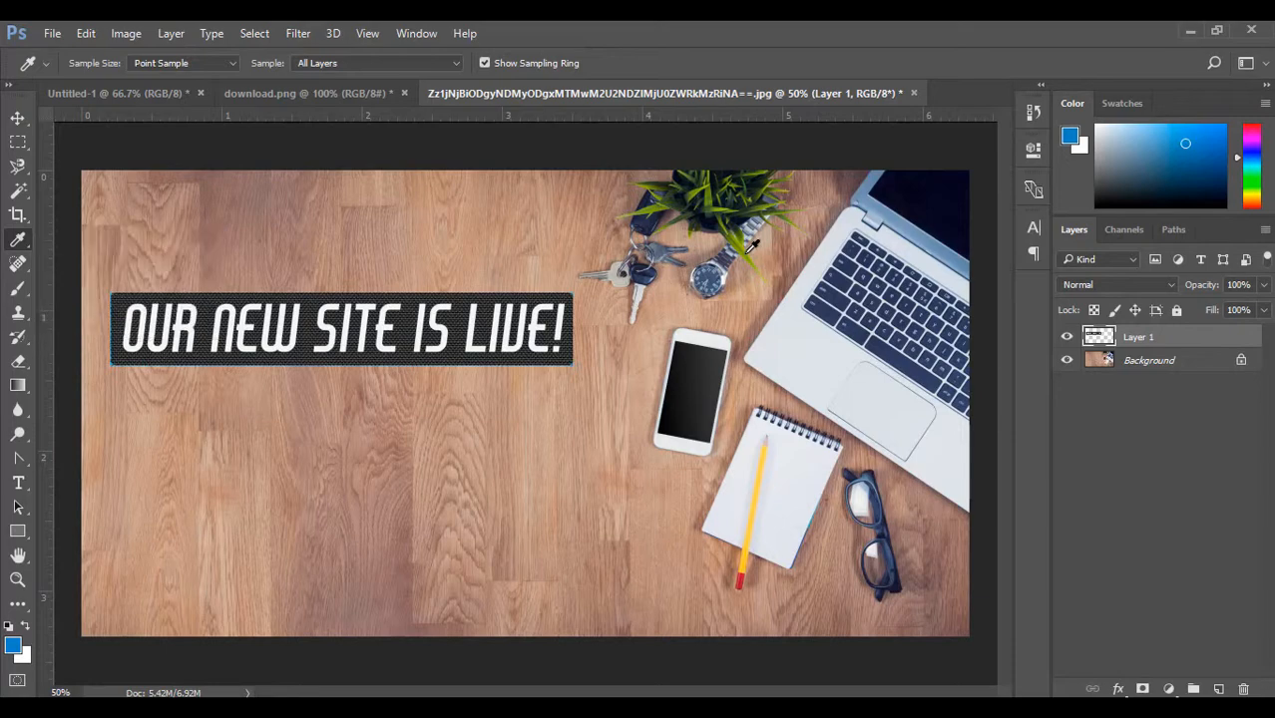
{"action": "key", "text": "ctrl+plus"}
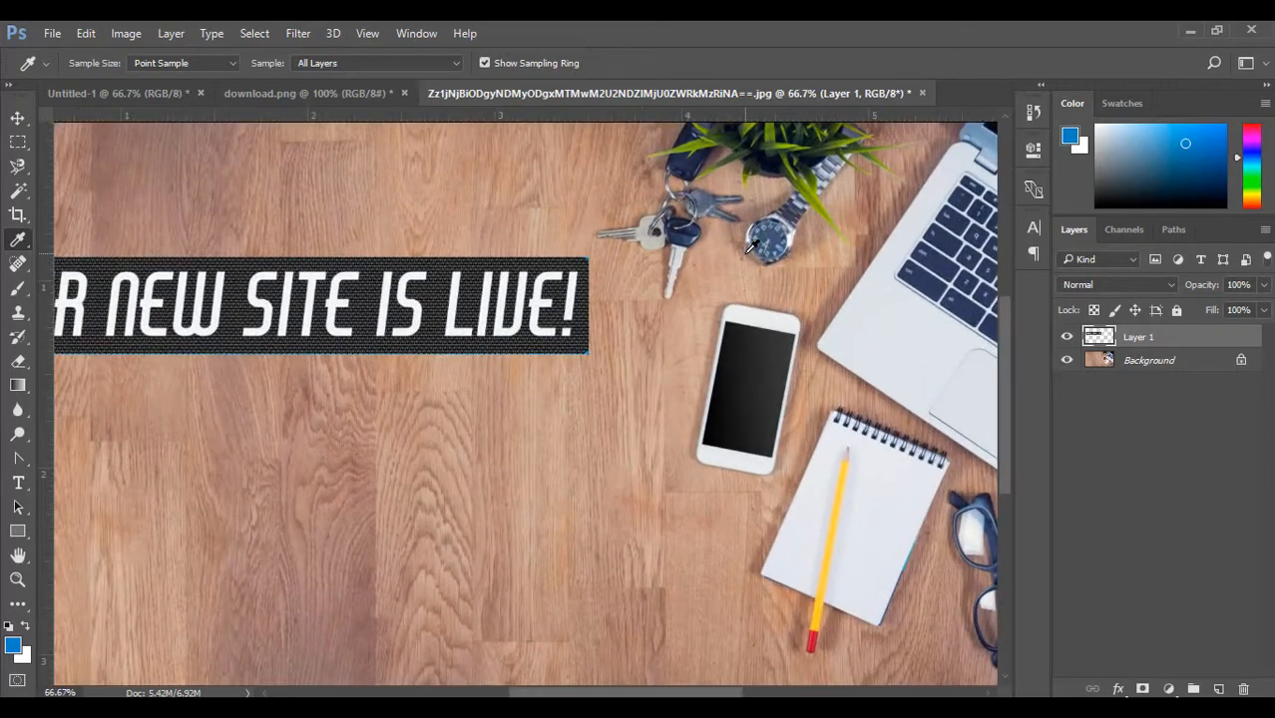
{"action": "left_click", "coordinate": [822, 192]}
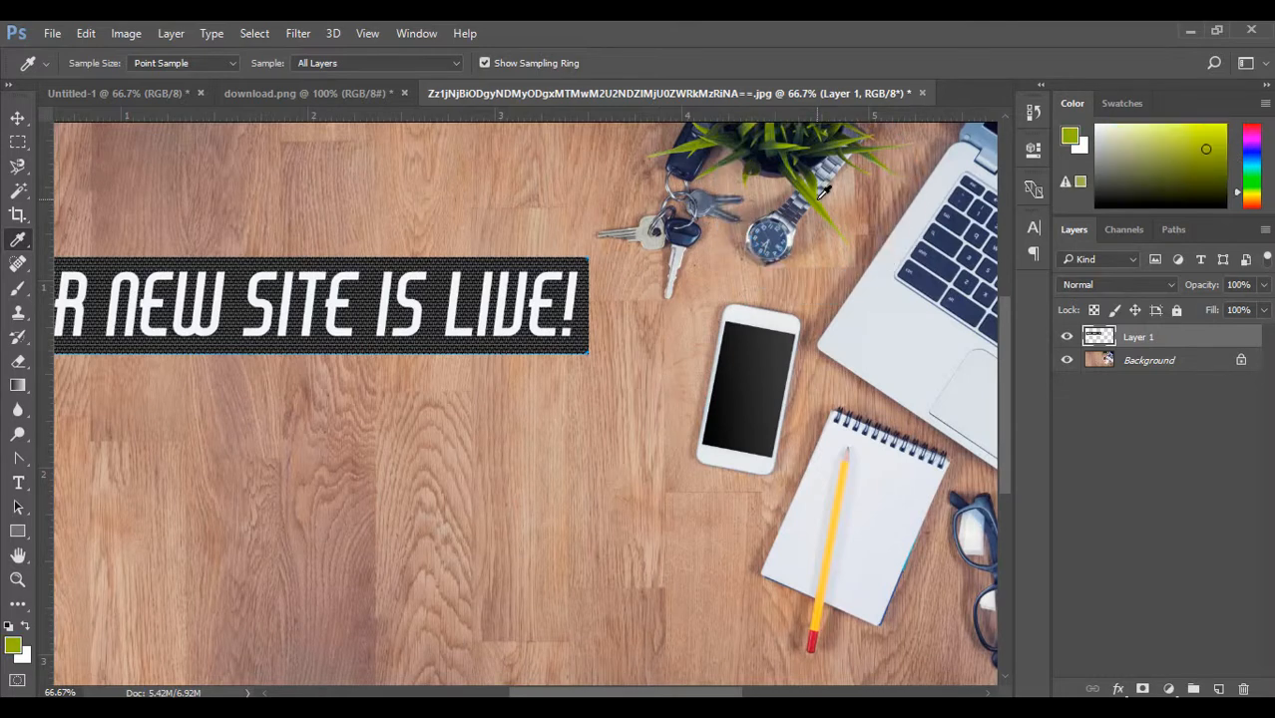
{"action": "left_click", "coordinate": [822, 192]}
Step: Draw a rectangle of about 438 by 208 px, filled with the sampled green, on the wood below the banner
{"action": "left_click", "coordinate": [18, 532]}
{"action": "left_click_drag", "start_coordinate": [155, 428], "coordinate": [427, 557]}
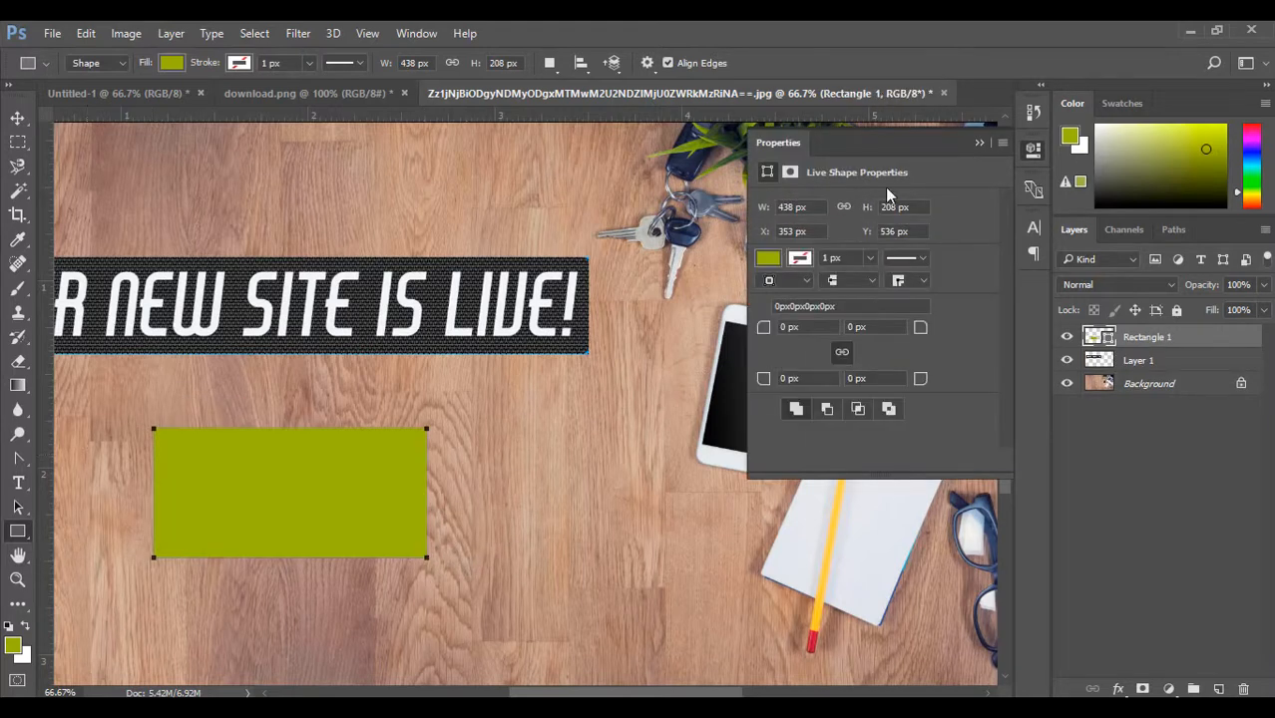
{"action": "left_click", "coordinate": [978, 143]}
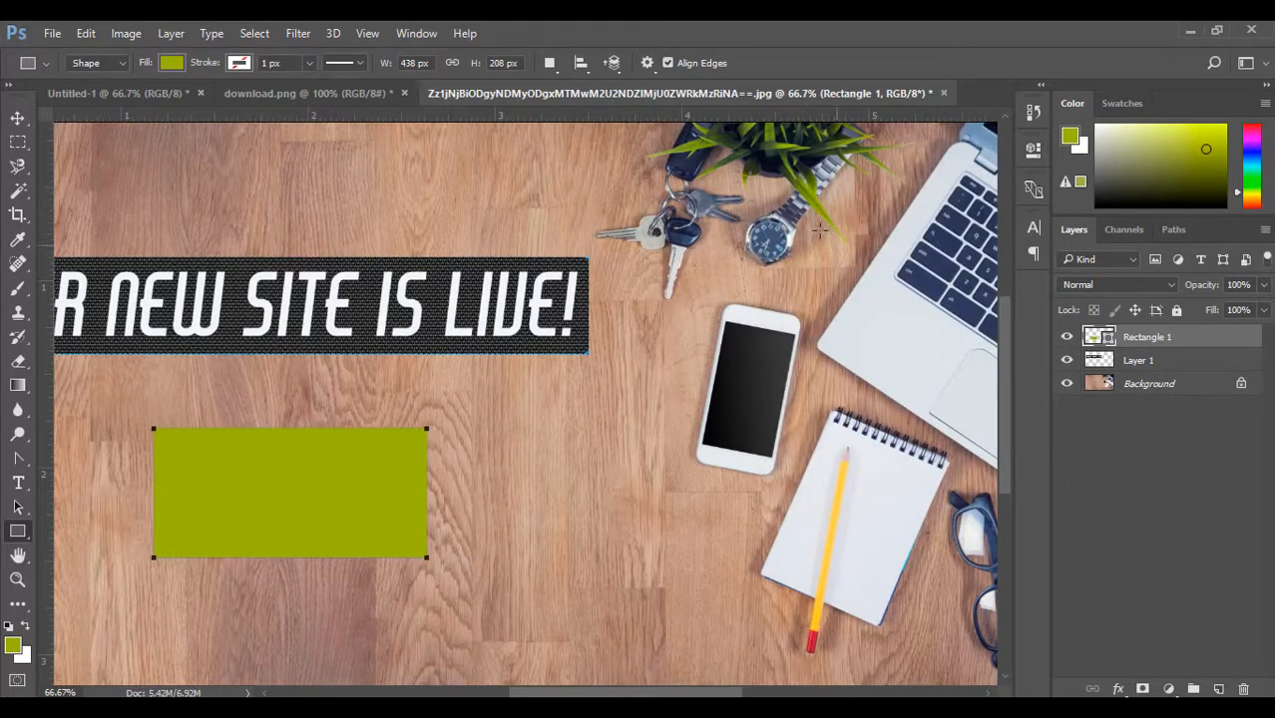
{"action": "left_click", "coordinate": [18, 117]}
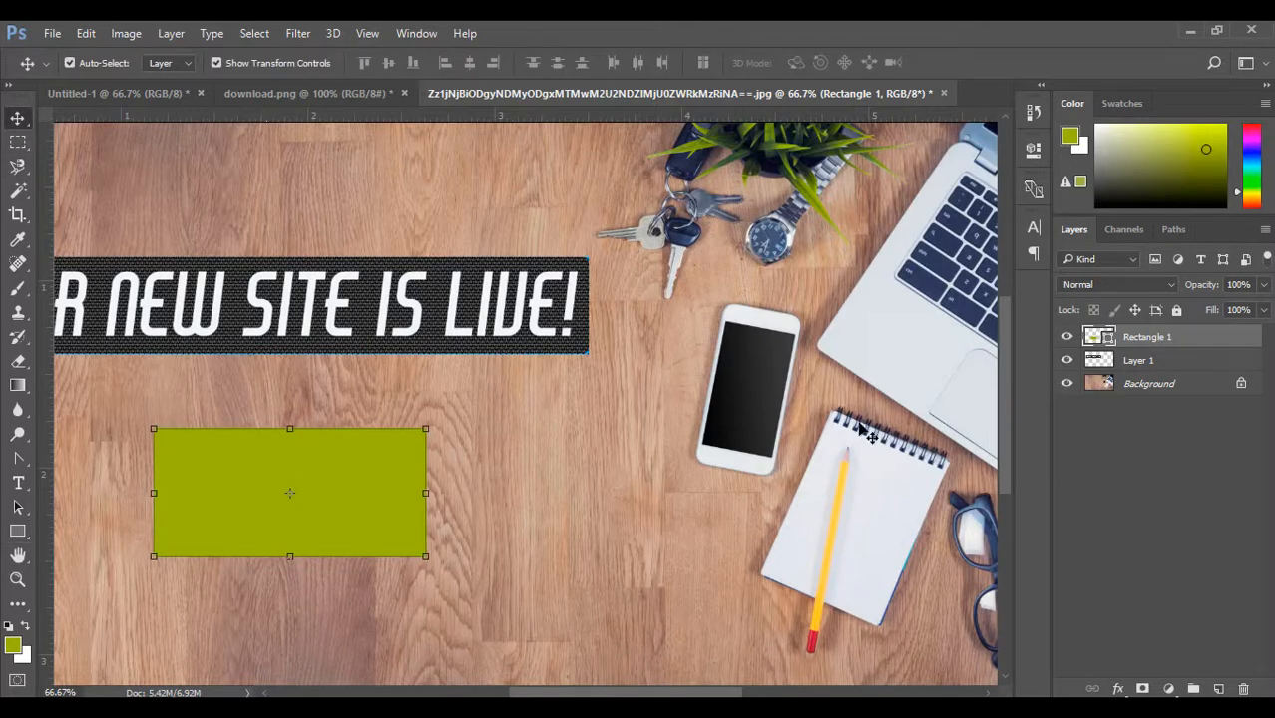